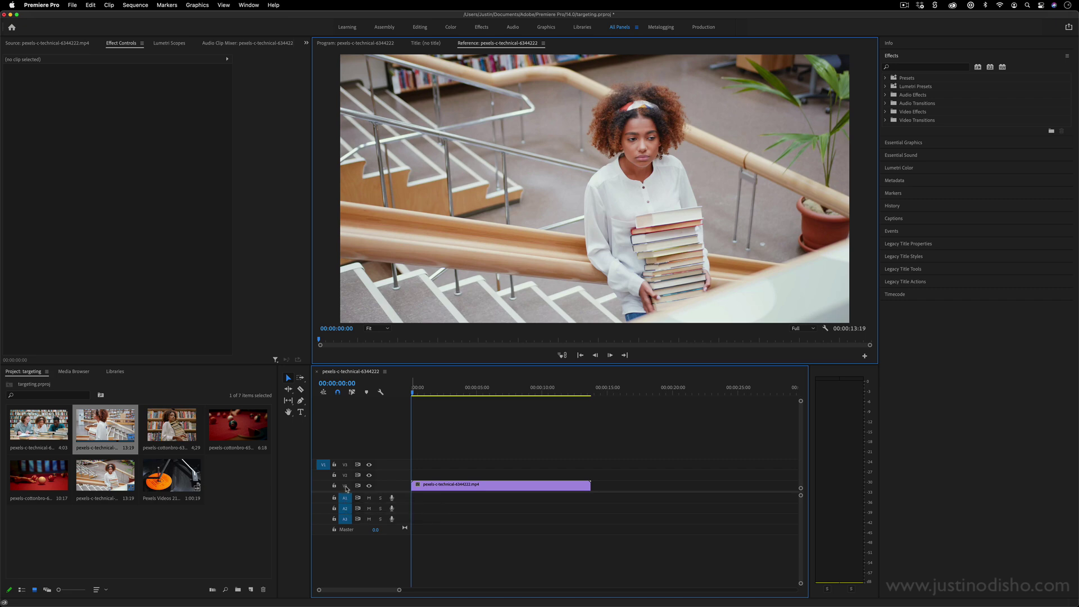
- Target tracks V1 and V2 with V3 off, and patch the source video onto V1
{"action": "left_click", "coordinate": [345, 485]}
{"action": "left_click", "coordinate": [345, 475]}
{"action": "left_click", "coordinate": [345, 464]}
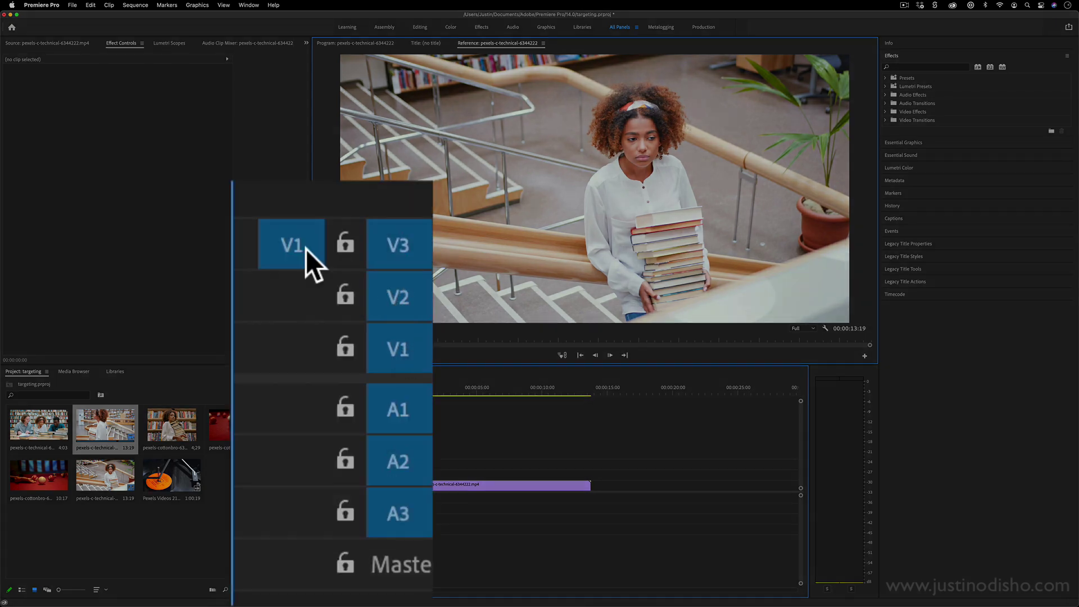
{"action": "left_click", "coordinate": [266, 468]}
{"action": "left_click", "coordinate": [266, 476]}
{"action": "left_click", "coordinate": [267, 483]}
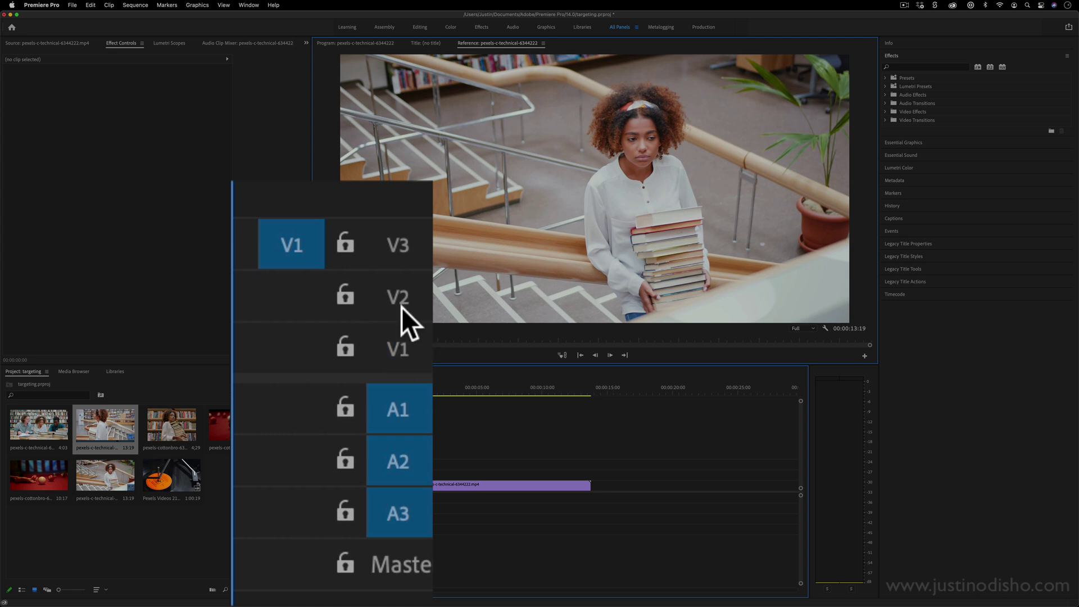
{"action": "left_click", "coordinate": [345, 475]}
{"action": "left_click", "coordinate": [345, 485]}
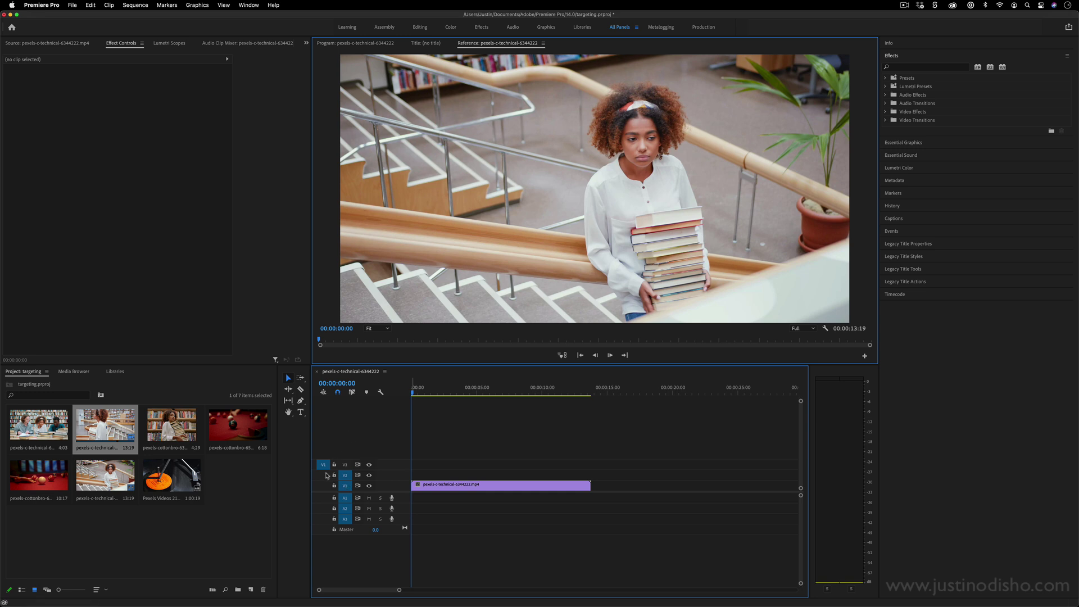
{"action": "left_click", "coordinate": [324, 475]}
{"action": "left_click_drag", "start_coordinate": [324, 477], "coordinate": [325, 487]}
- Select the V1 clip and make V3 the only targeted video track
{"action": "left_click_drag", "start_coordinate": [488, 440], "coordinate": [432, 528]}
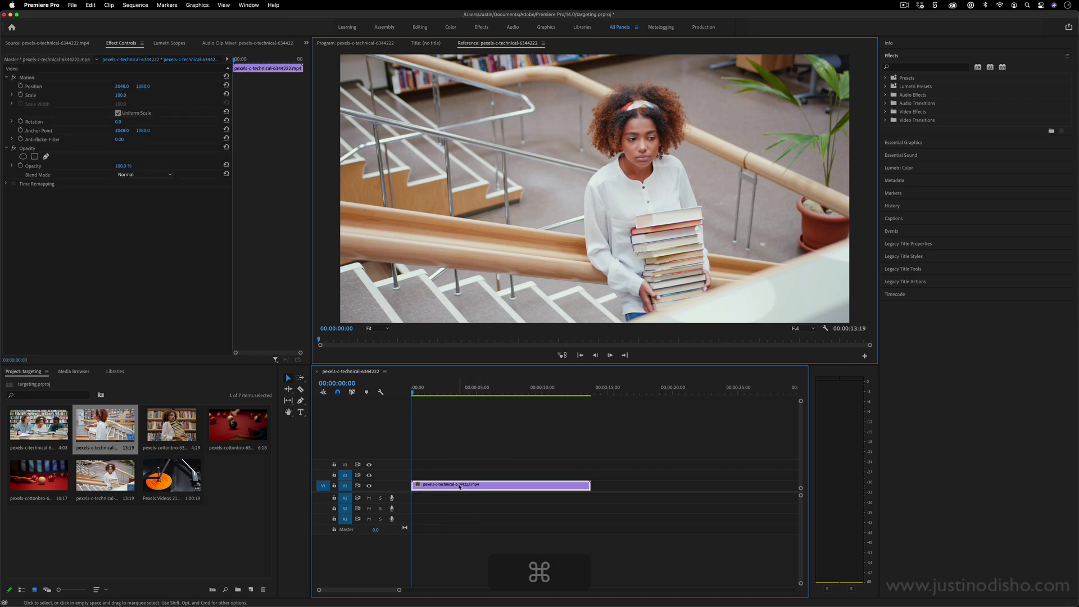
{"action": "left_click", "coordinate": [460, 486], "text": "ctrl"}
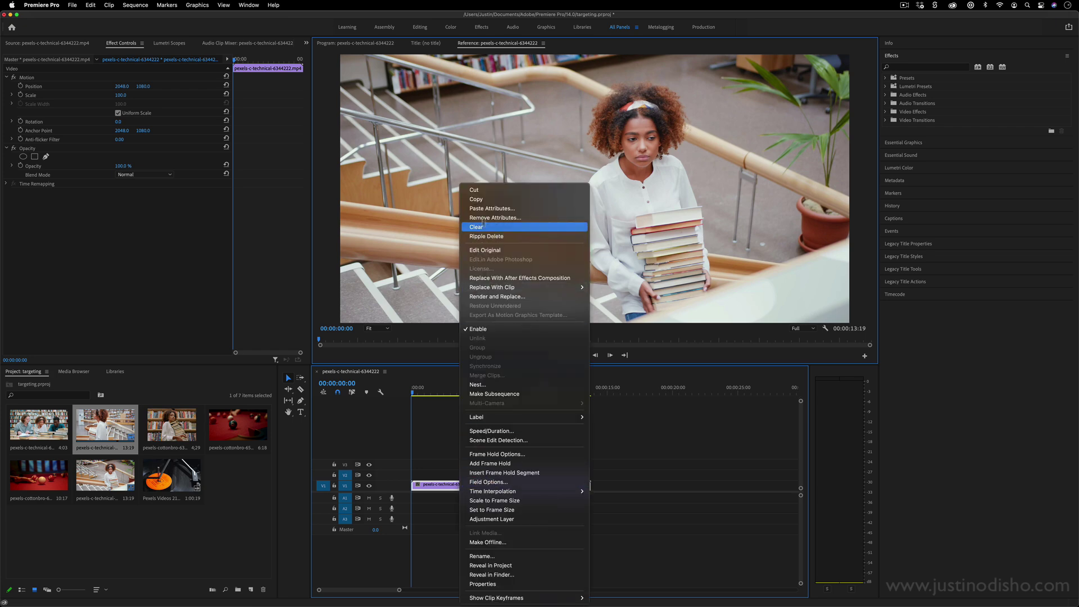
{"action": "left_click", "coordinate": [713, 486]}
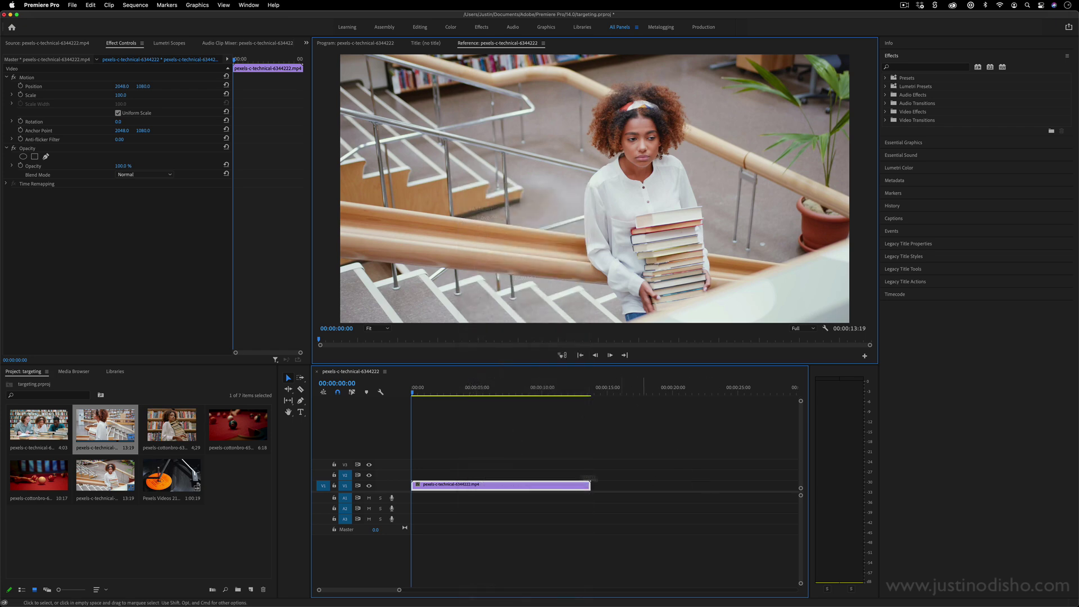
{"action": "left_click", "coordinate": [345, 486]}
{"action": "left_click", "coordinate": [345, 475]}
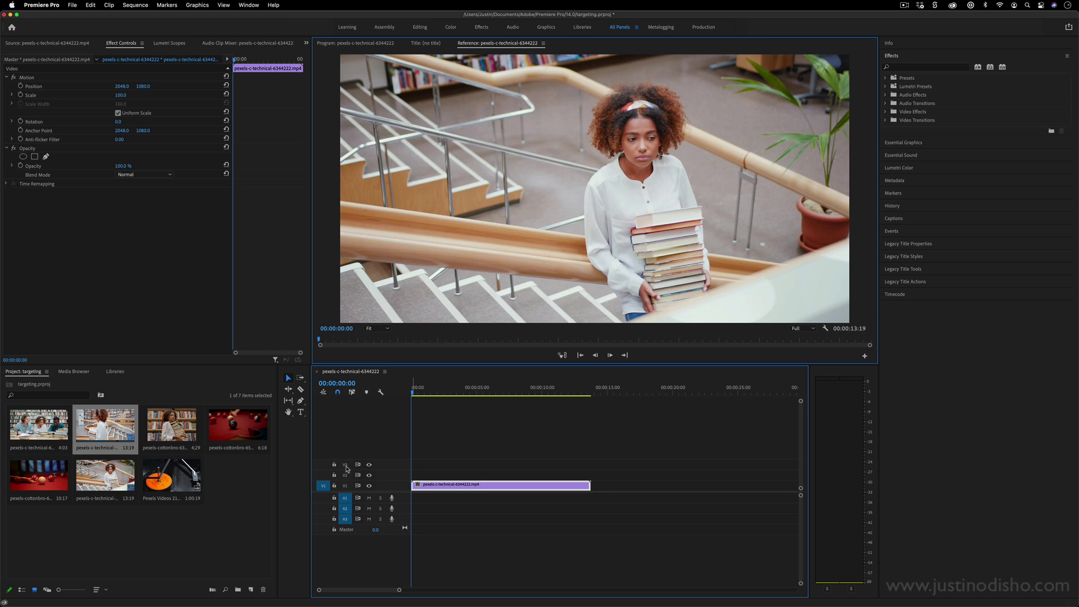
{"action": "left_click", "coordinate": [345, 465]}
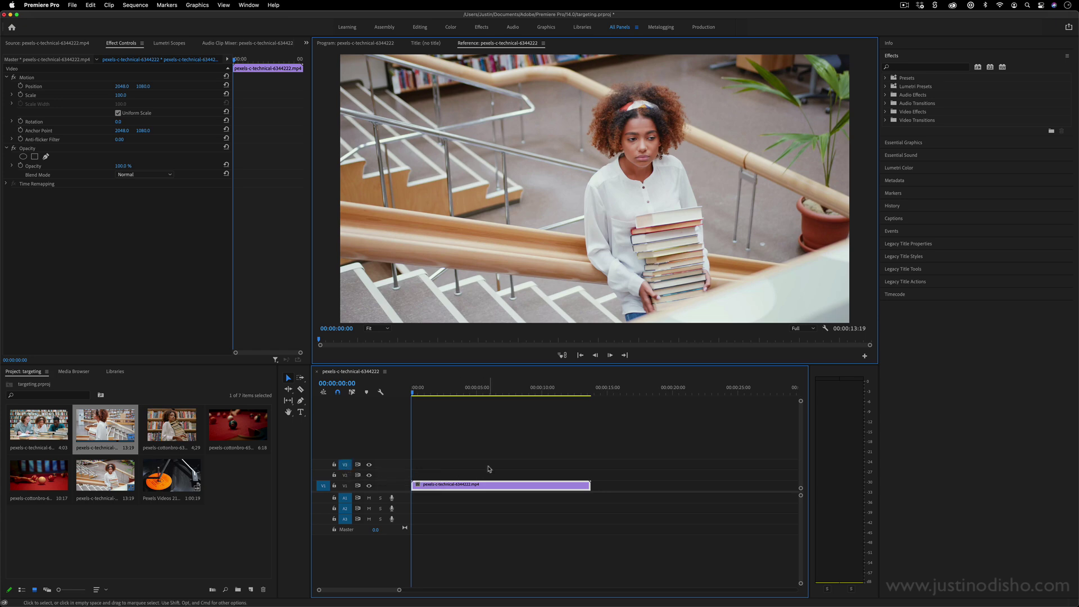
- Copy the clip, paste it onto V3 at the start, then delete the pasted copy
{"action": "key", "text": "super+c"}
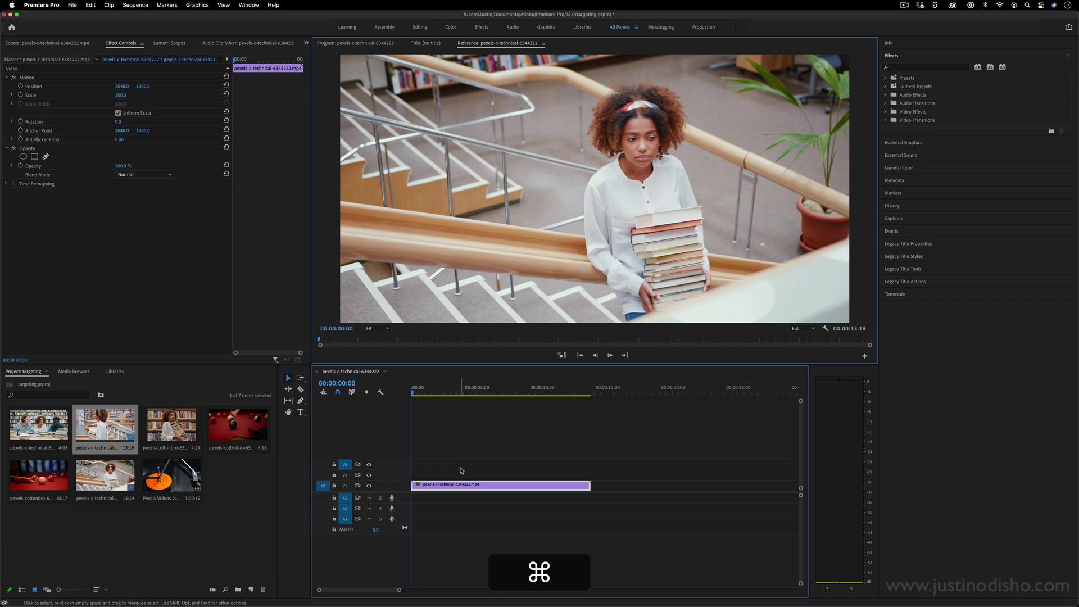
{"action": "key", "text": "super+v"}
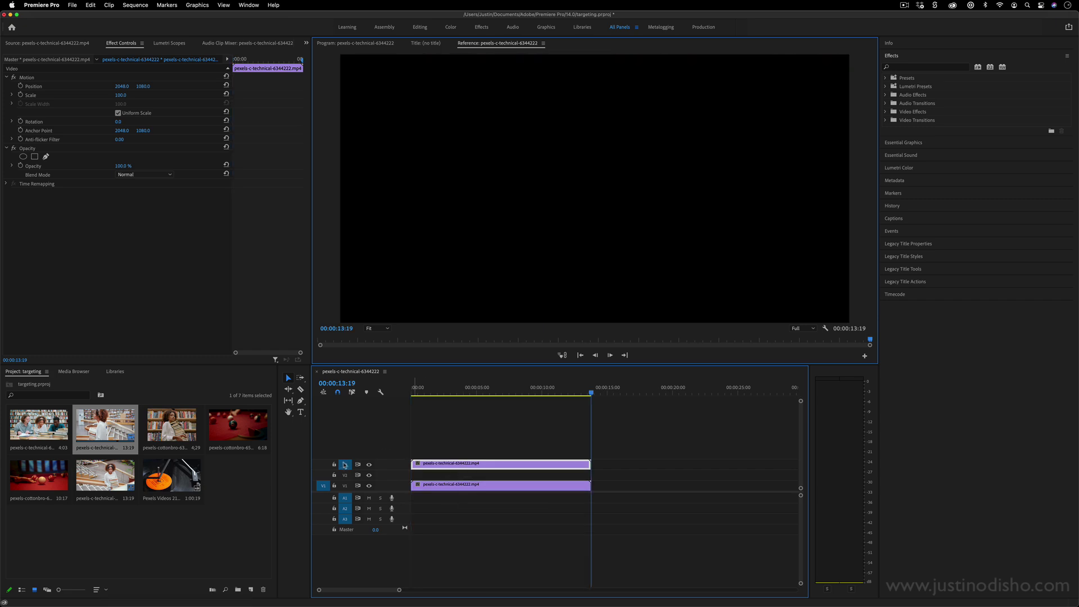
{"action": "key", "text": "BackSpace"}
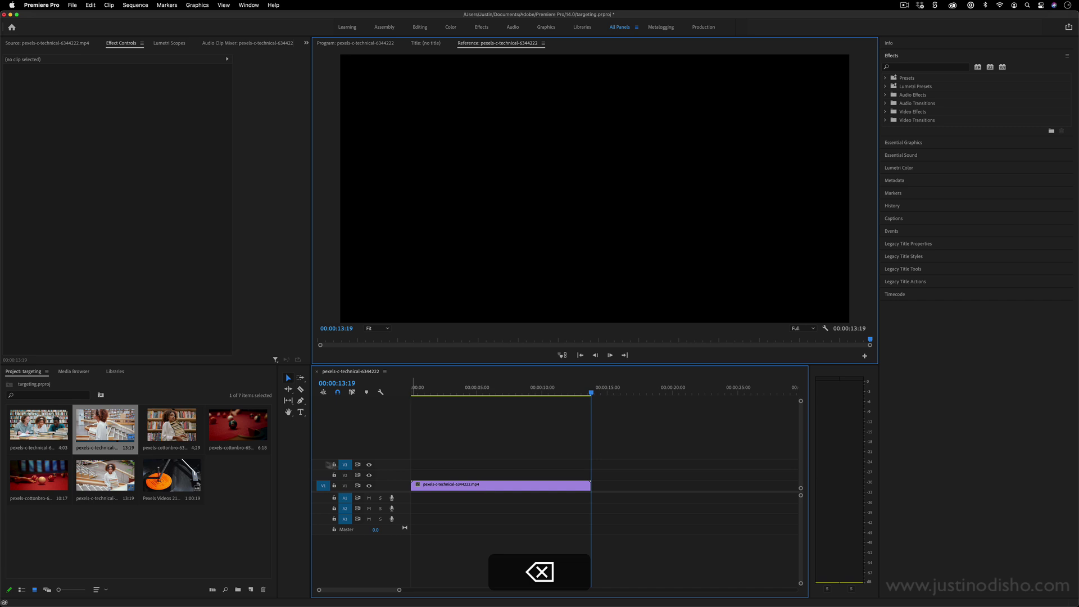
- Paste the clip onto targeted V2 at the sequence start, then delete that copy
{"action": "left_click", "coordinate": [345, 464]}
{"action": "key", "text": "Home"}
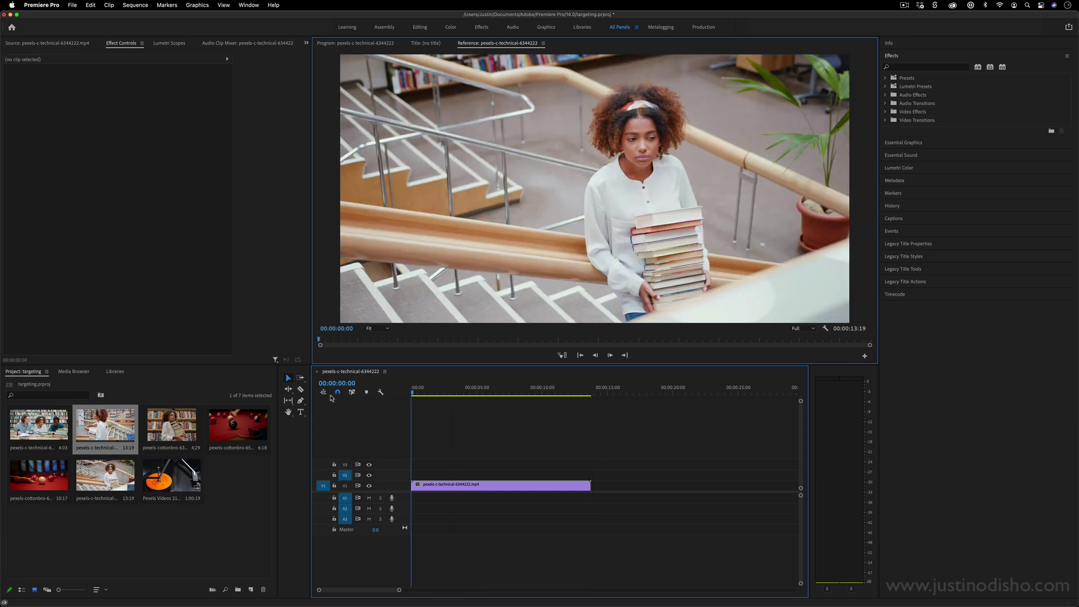
{"action": "key", "text": "super+v"}
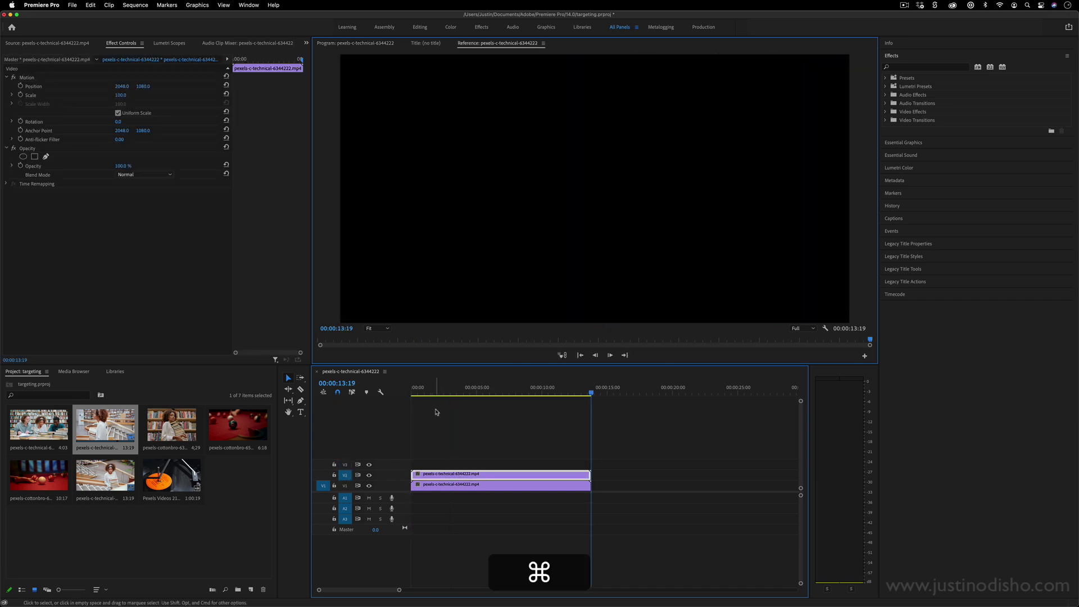
{"action": "left_click_drag", "start_coordinate": [476, 450], "coordinate": [440, 472]}
{"action": "key", "text": "BackSpace"}
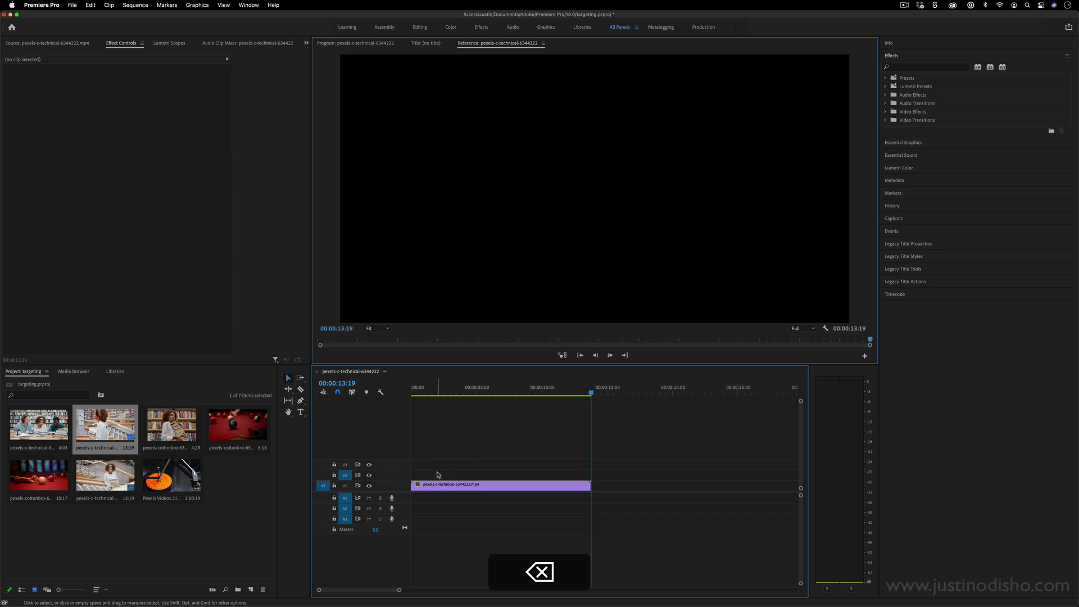
- Target only V1 and paste the clip at 06:18, extending the sequence to 20:12
{"action": "left_click", "coordinate": [345, 475]}
{"action": "left_click", "coordinate": [345, 486]}
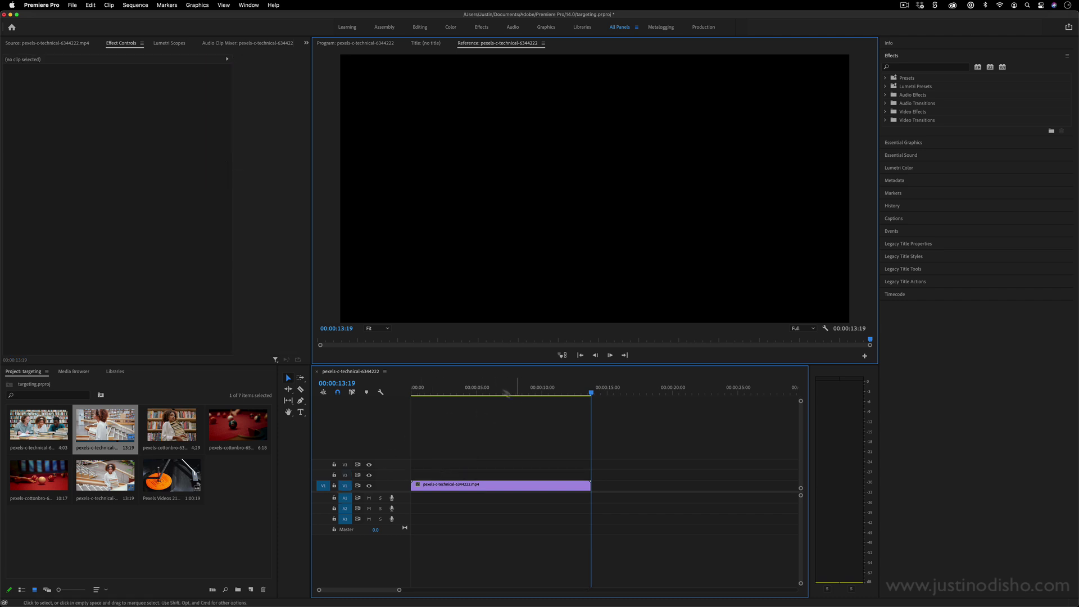
{"action": "left_click", "coordinate": [499, 417]}
{"action": "key", "text": "super+v"}
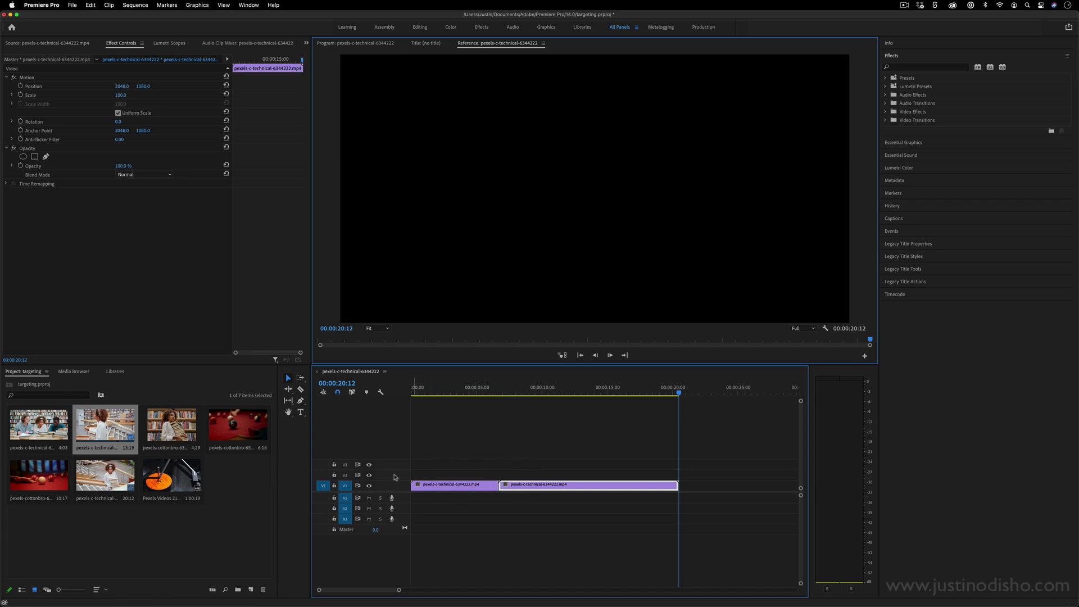
- Undo the pastes, untarget V1, and undo a trial paste onto V2, leaving the 13:19 clip
{"action": "key", "text": "super+z"}
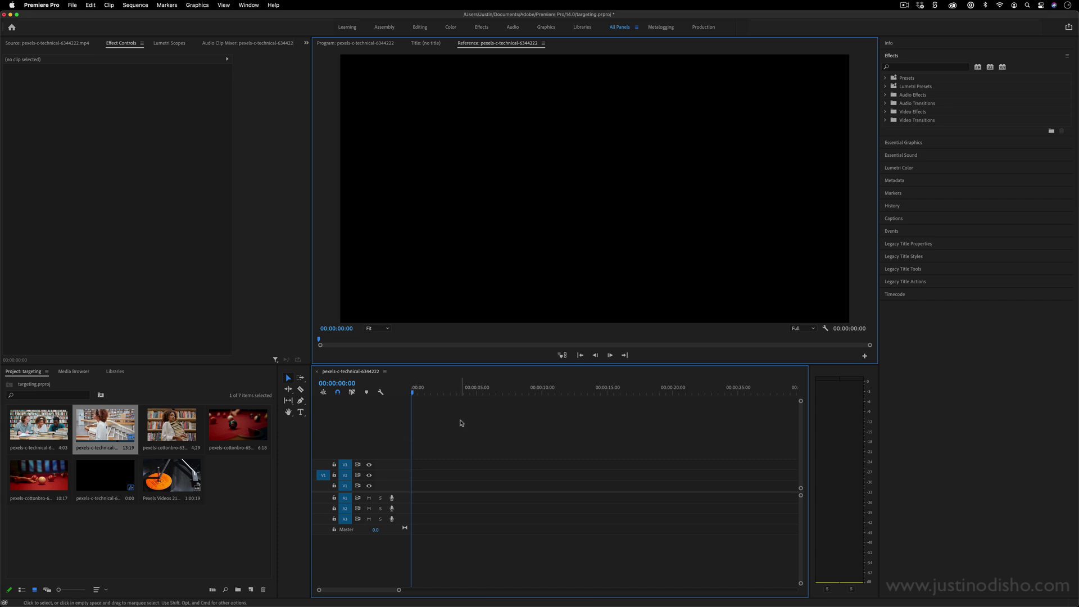
{"action": "key", "text": "super+shift+z"}
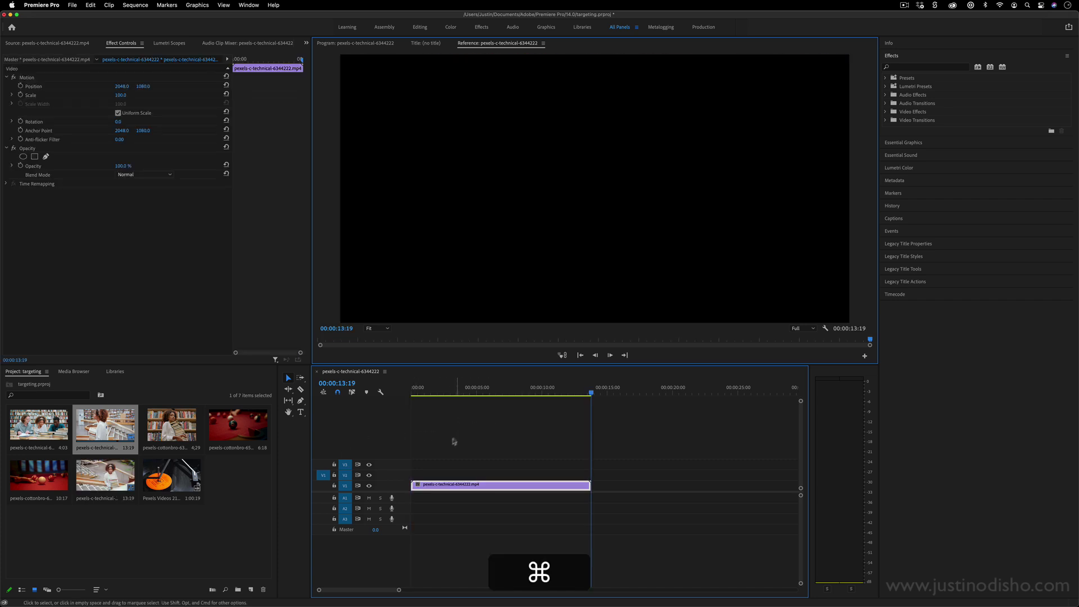
{"action": "left_click", "coordinate": [345, 485]}
{"action": "key", "text": "super"}
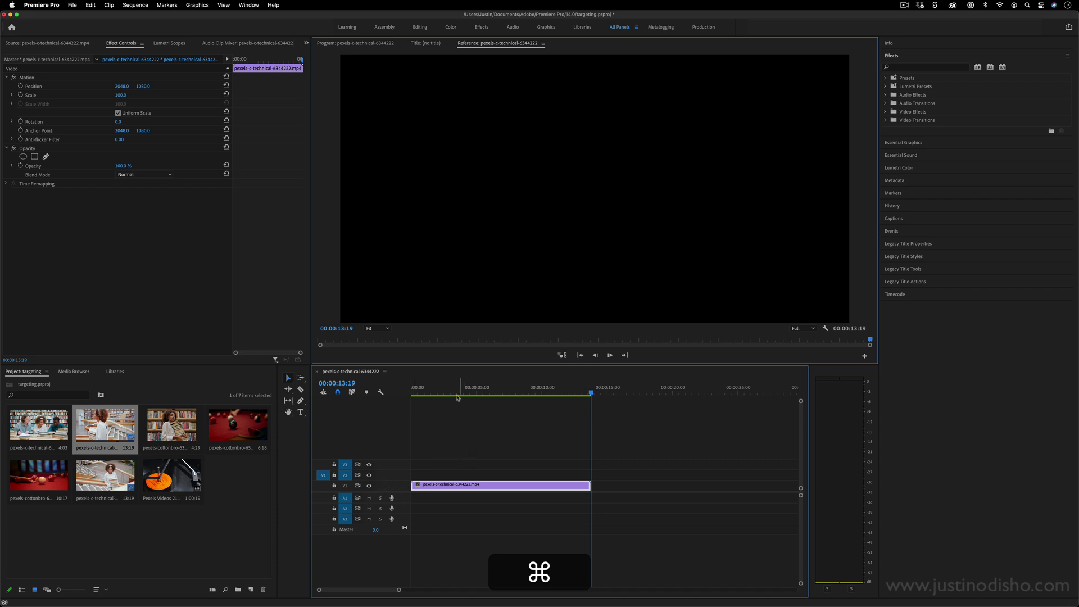
{"action": "key", "text": "super+shift+z"}
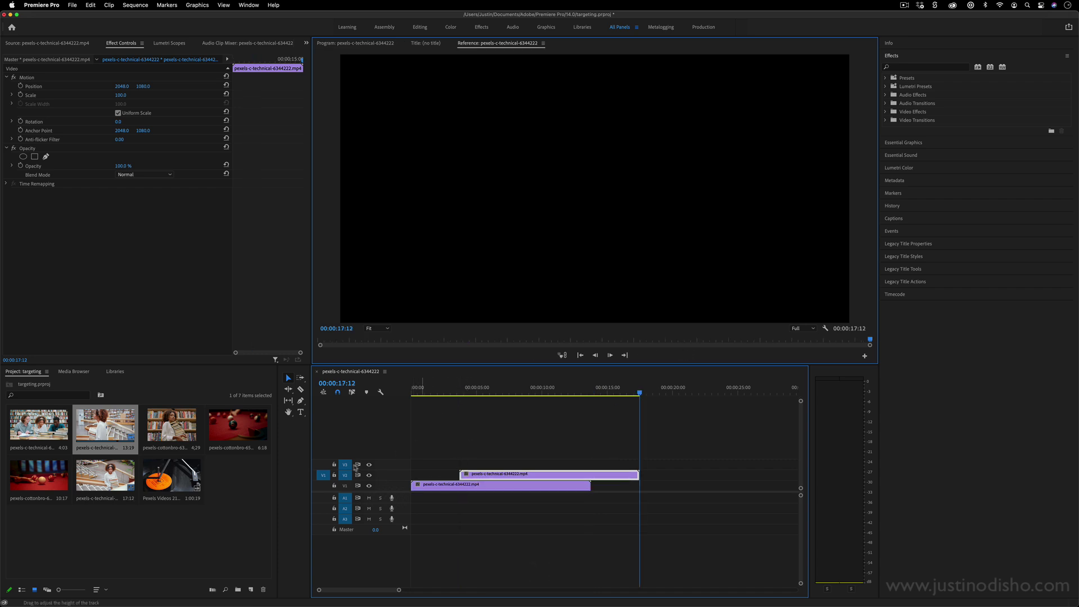
{"action": "key", "text": "super+z"}
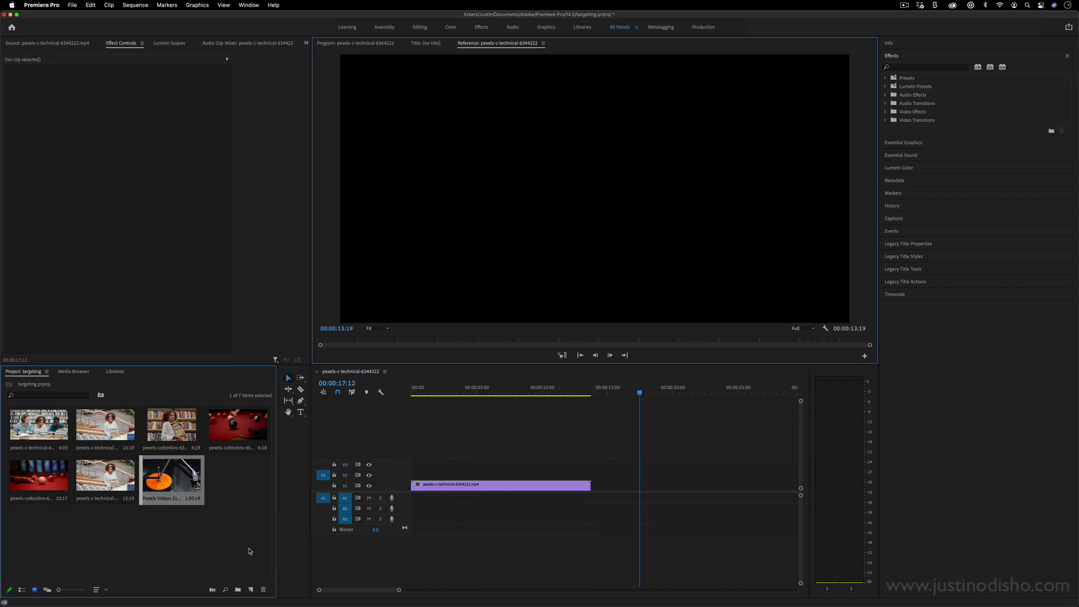
- Load the second clip, mark 06:09–08:03, slide that range later, and return the playhead to 00:00:00:13
{"action": "double_click", "coordinate": [108, 427]}
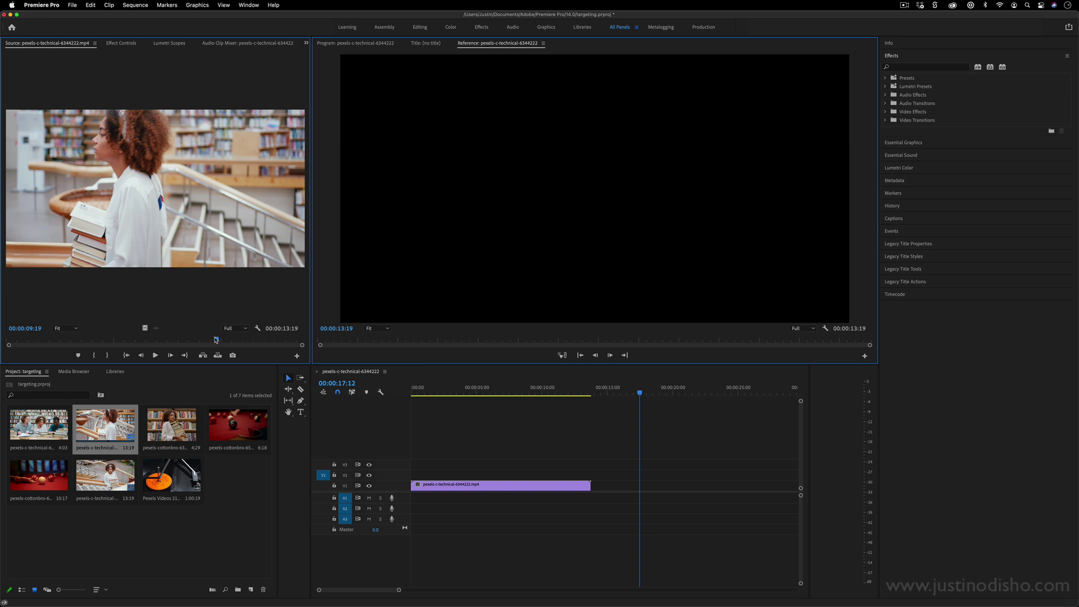
{"action": "left_click_drag", "start_coordinate": [216, 340], "coordinate": [181, 341]}
{"action": "key", "text": "i"}
{"action": "key", "text": "o"}
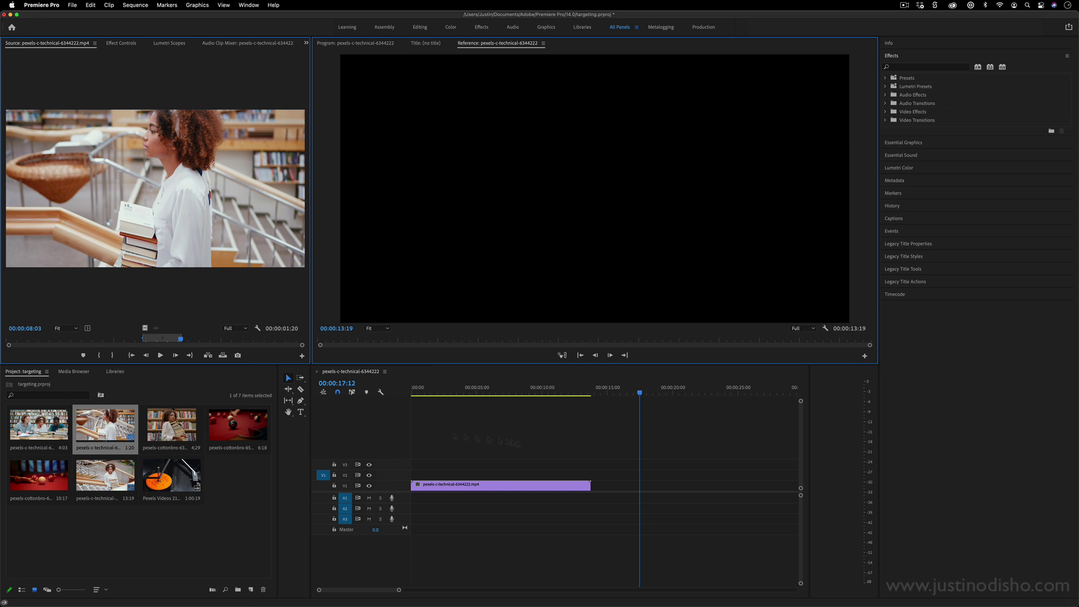
{"action": "mouse_move", "coordinate": [189, 338]}
{"action": "left_mouse_down"}
{"action": "mouse_move", "coordinate": [202, 338]}
{"action": "mouse_move", "coordinate": [177, 338]}
{"action": "left_mouse_up"}
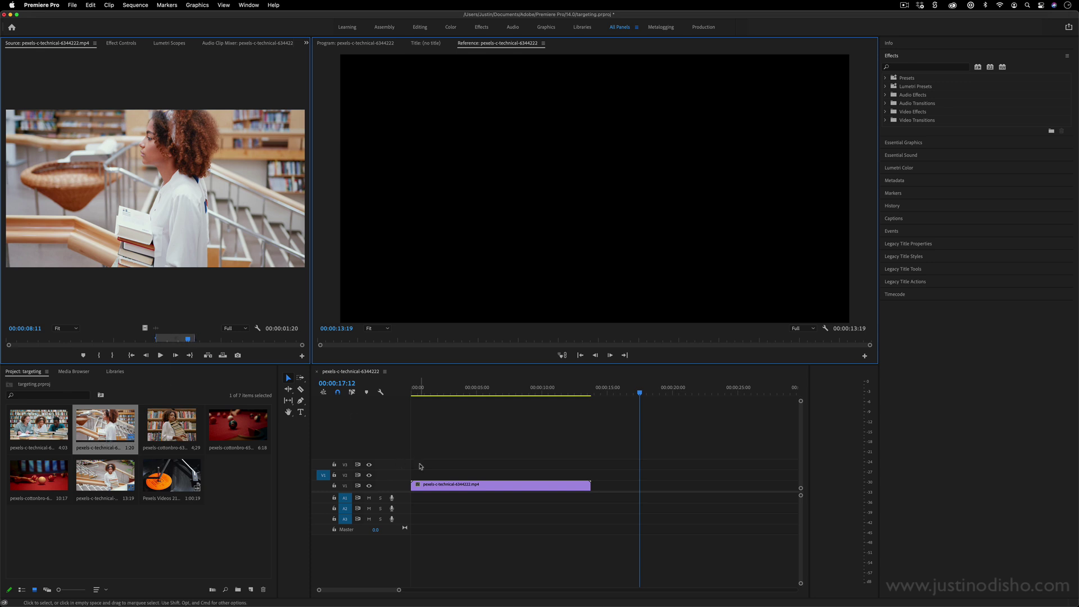
{"action": "left_click_drag", "start_coordinate": [443, 390], "coordinate": [418, 391]}
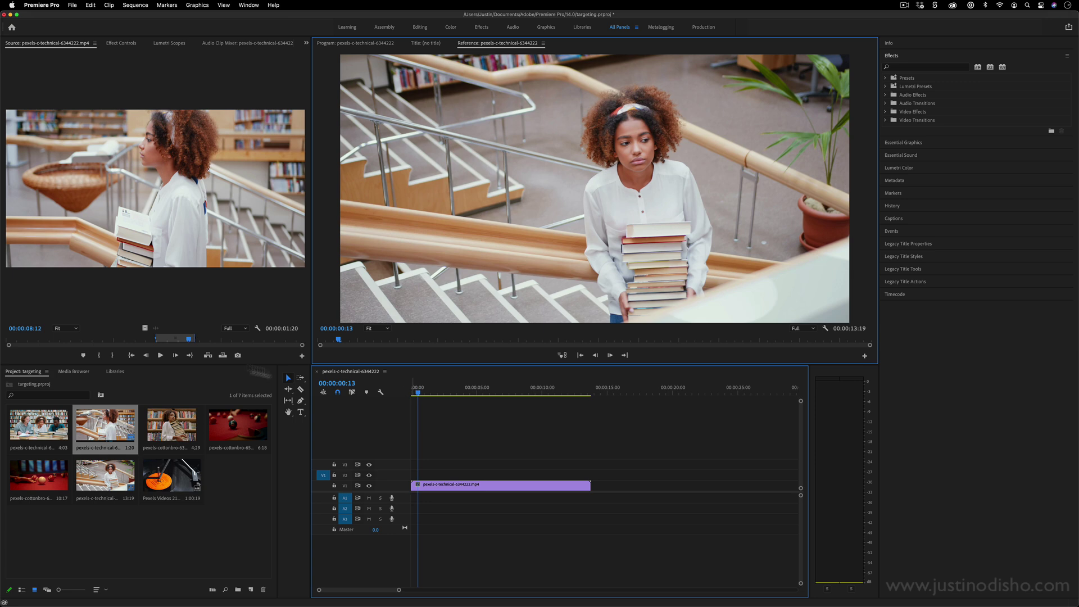
- Insert three copies and overwrite three copies of the source clip onto V2
{"action": "left_click", "coordinate": [207, 356]}
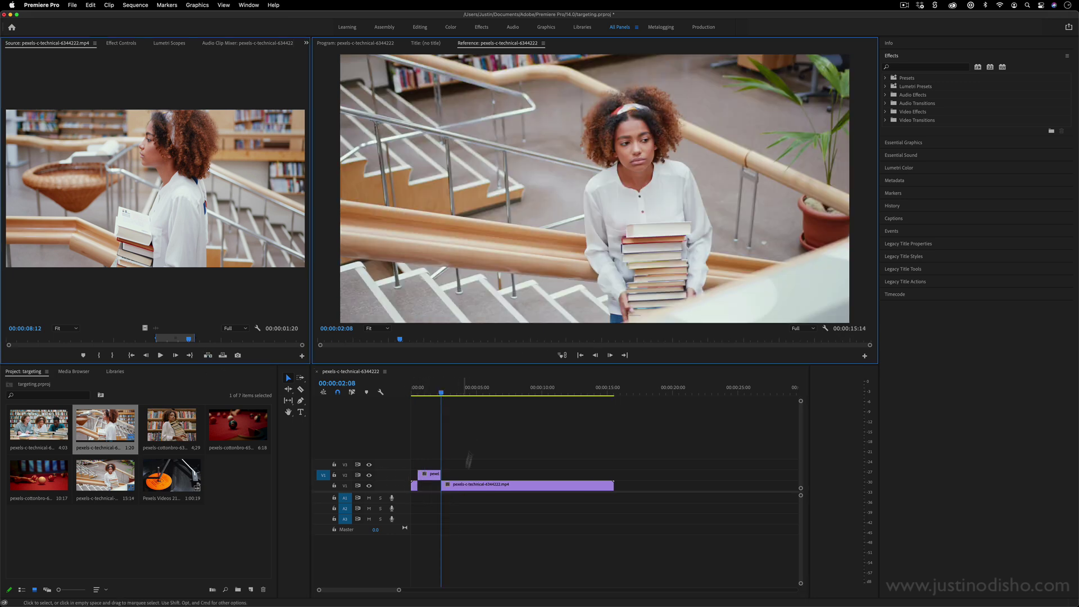
{"action": "left_click", "coordinate": [485, 388]}
{"action": "left_click", "coordinate": [208, 356]}
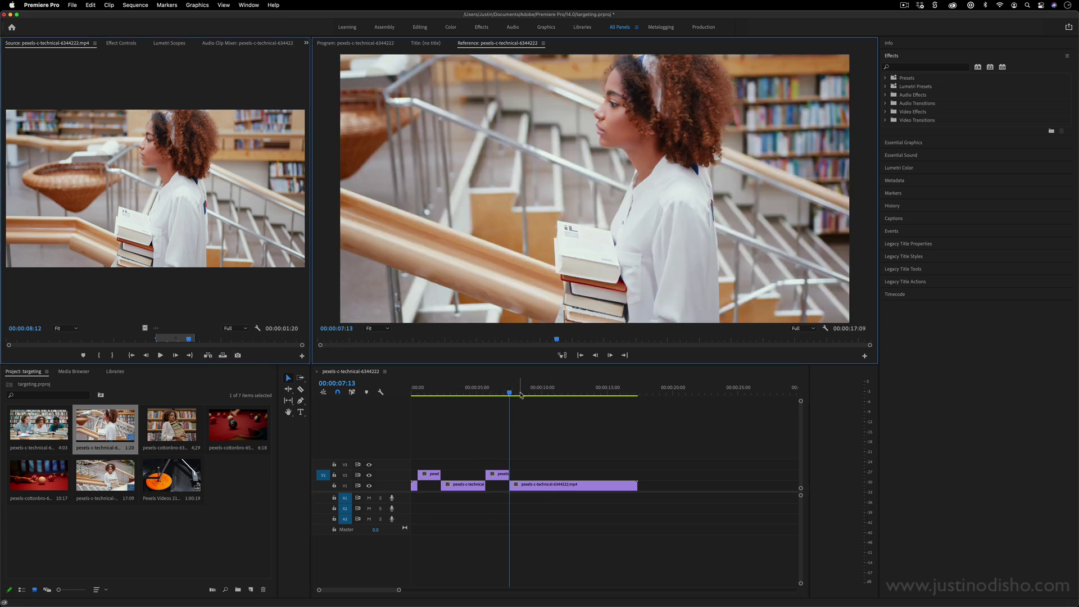
{"action": "left_click", "coordinate": [223, 355]}
{"action": "left_click", "coordinate": [223, 355]}
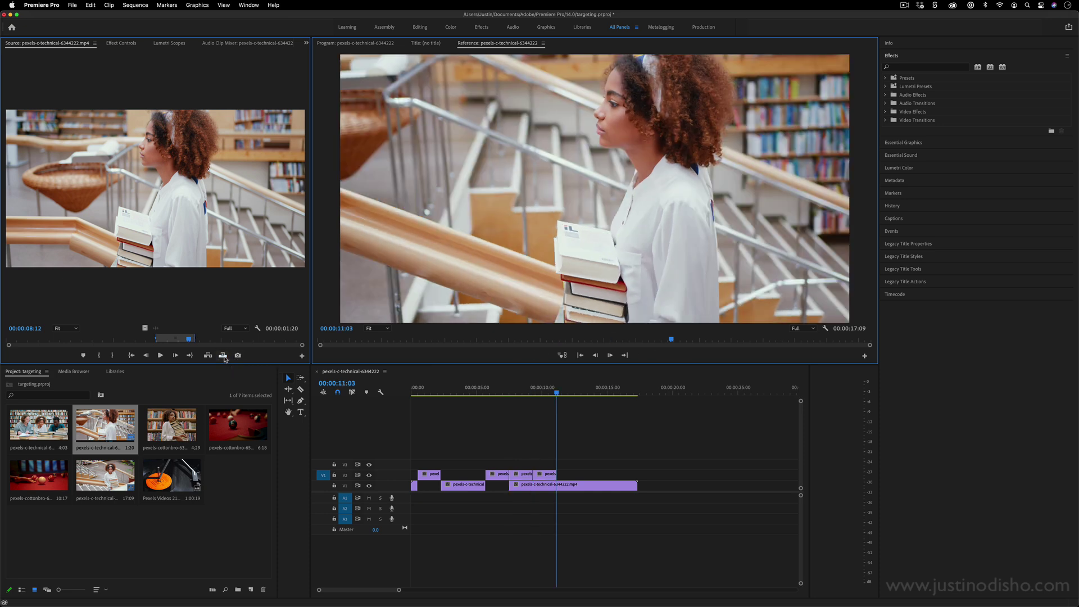
{"action": "left_click", "coordinate": [223, 355]}
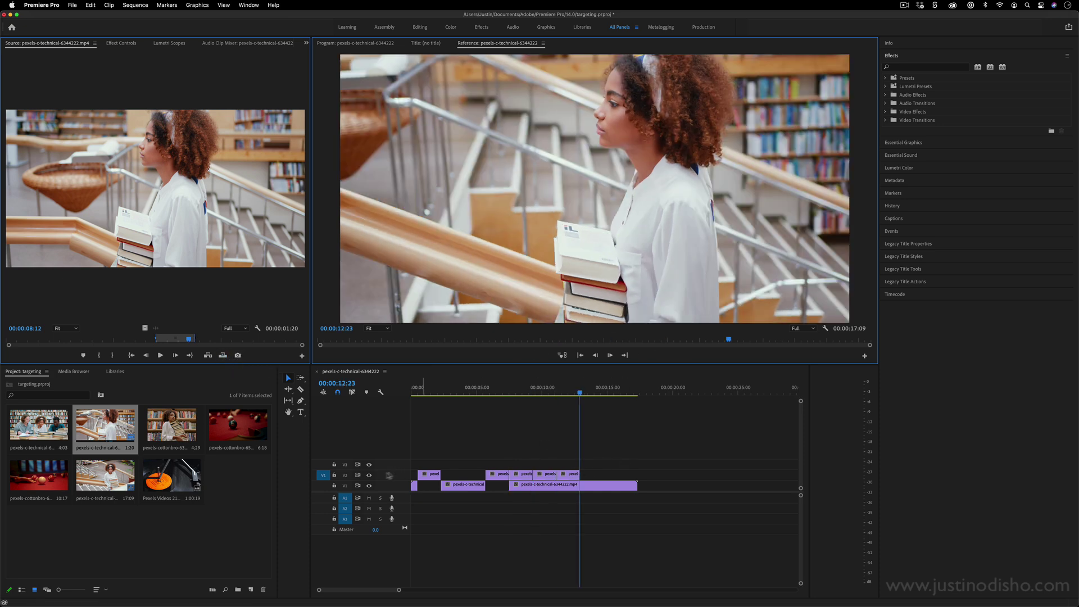
- Patch the source video to V1 and overwrite three copies onto V1
{"action": "left_click", "coordinate": [324, 487]}
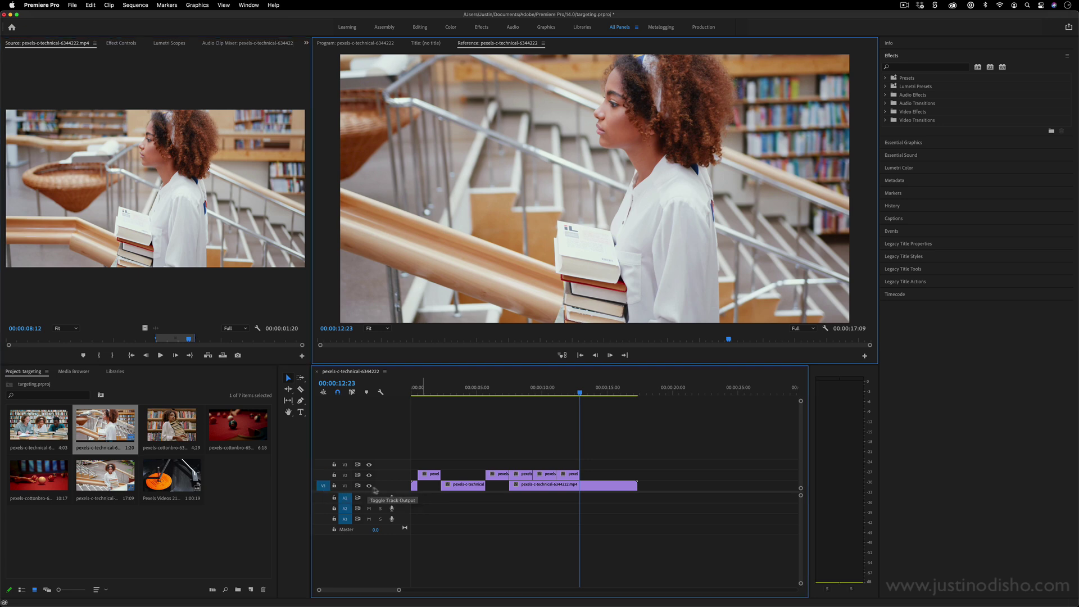
{"action": "left_click", "coordinate": [223, 356]}
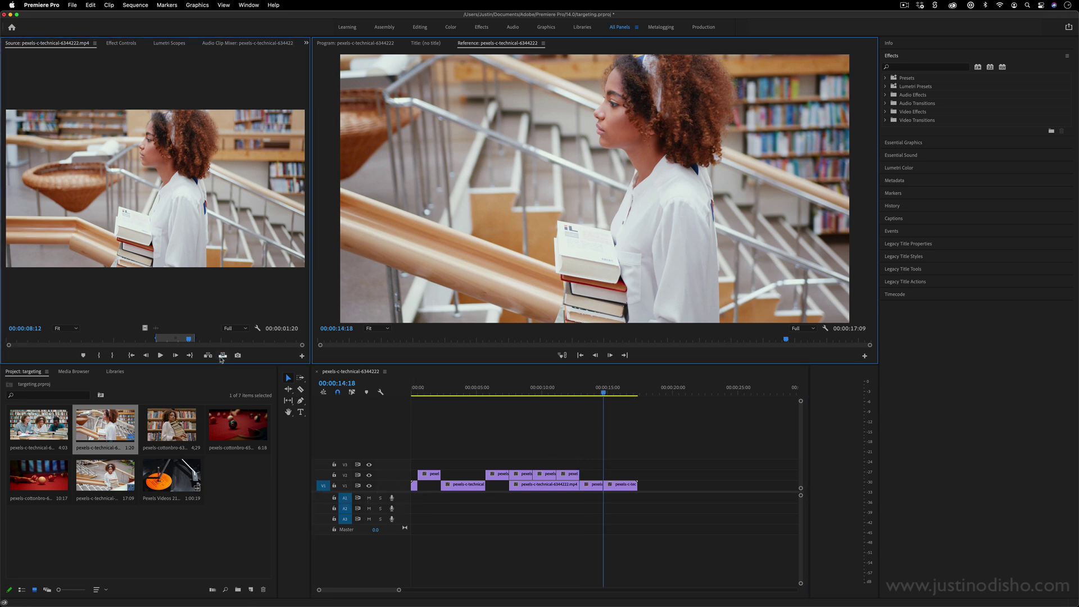
{"action": "left_click", "coordinate": [222, 356]}
{"action": "left_click", "coordinate": [222, 356]}
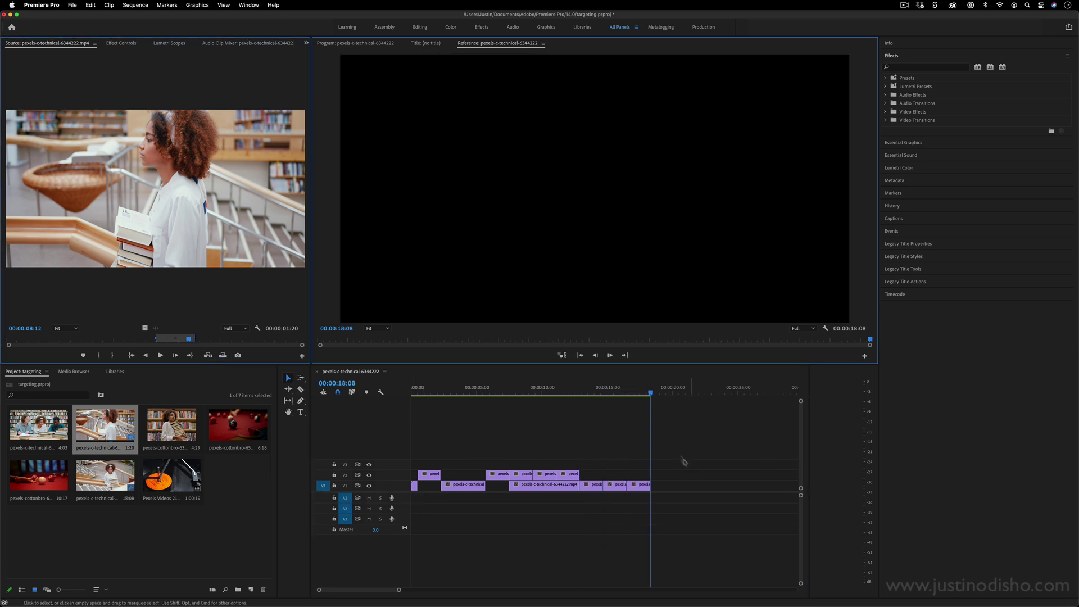
- Insert three copies of the source clip on V1 at 15:23
{"action": "left_click", "coordinate": [620, 391]}
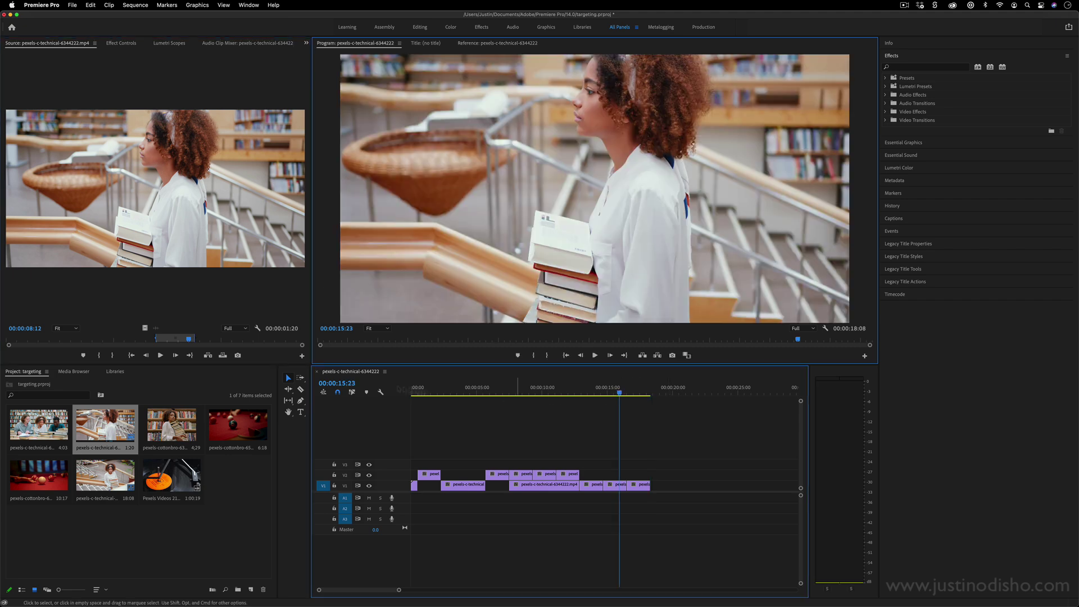
{"action": "left_click", "coordinate": [208, 356]}
{"action": "left_click", "coordinate": [208, 355]}
{"action": "left_click", "coordinate": [208, 355]}
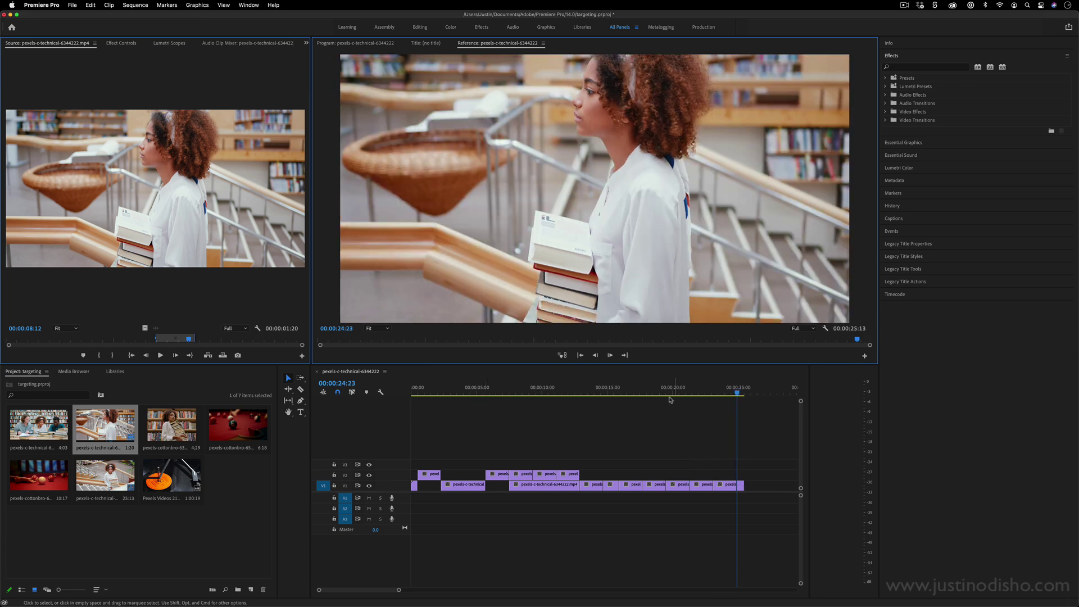
- Patch the source video to V3 and insert two copies at 10:17
{"action": "left_click_drag", "start_coordinate": [579, 392], "coordinate": [551, 392]}
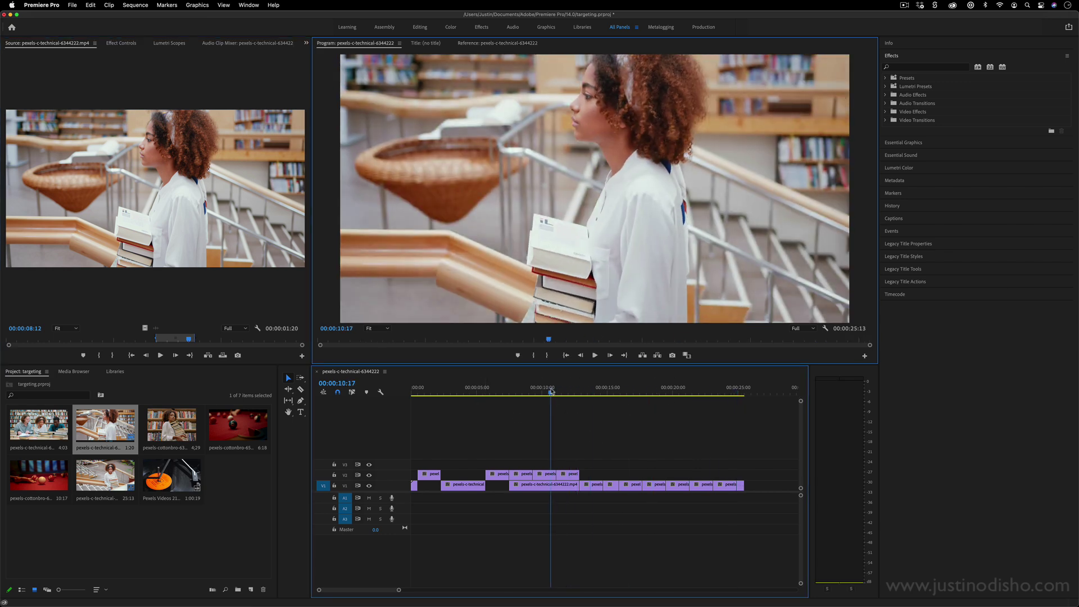
{"action": "left_click", "coordinate": [324, 465]}
{"action": "key", "text": "comma"}
{"action": "key", "text": "comma"}
{"action": "key", "text": "comma"}
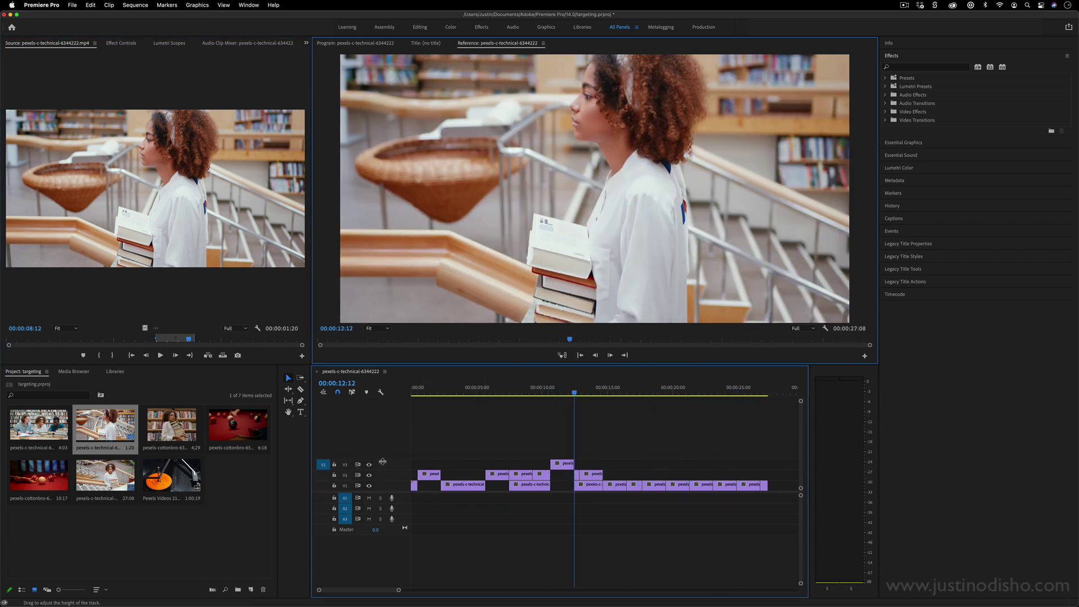
{"action": "key", "text": "comma"}
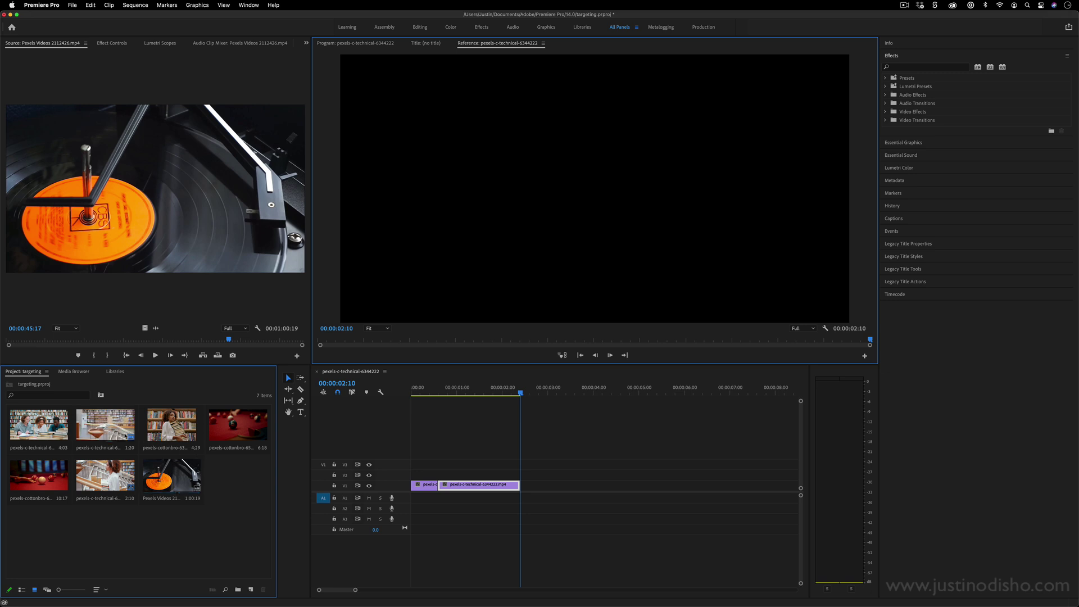
- Load Pexels Videos 2112426 into the Source Monitor and lay only its audio onto A1
{"action": "mouse_move", "coordinate": [130, 442]}
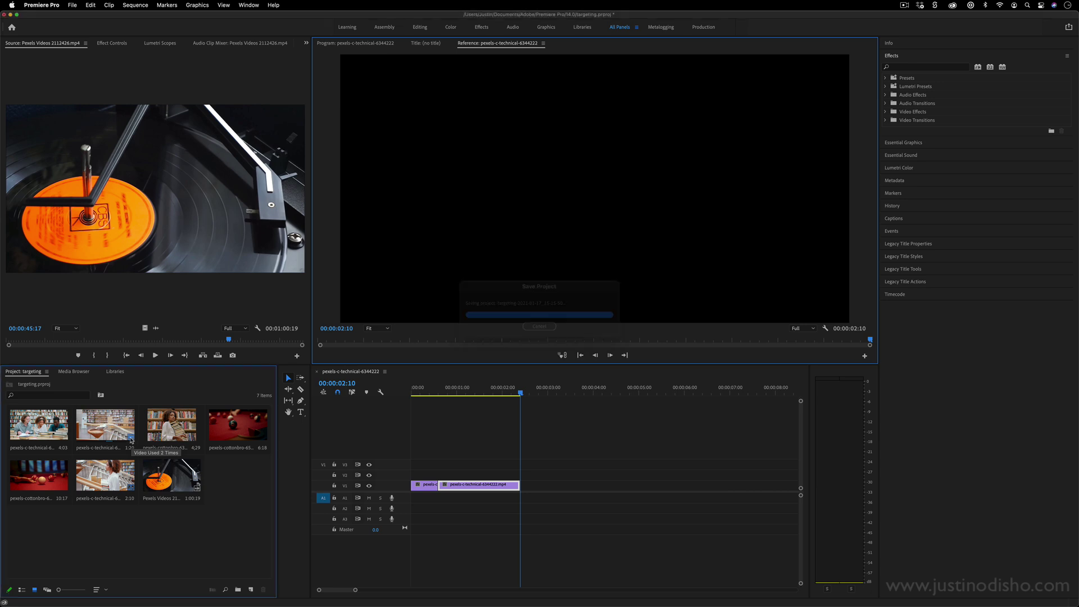
{"action": "left_click", "coordinate": [194, 483]}
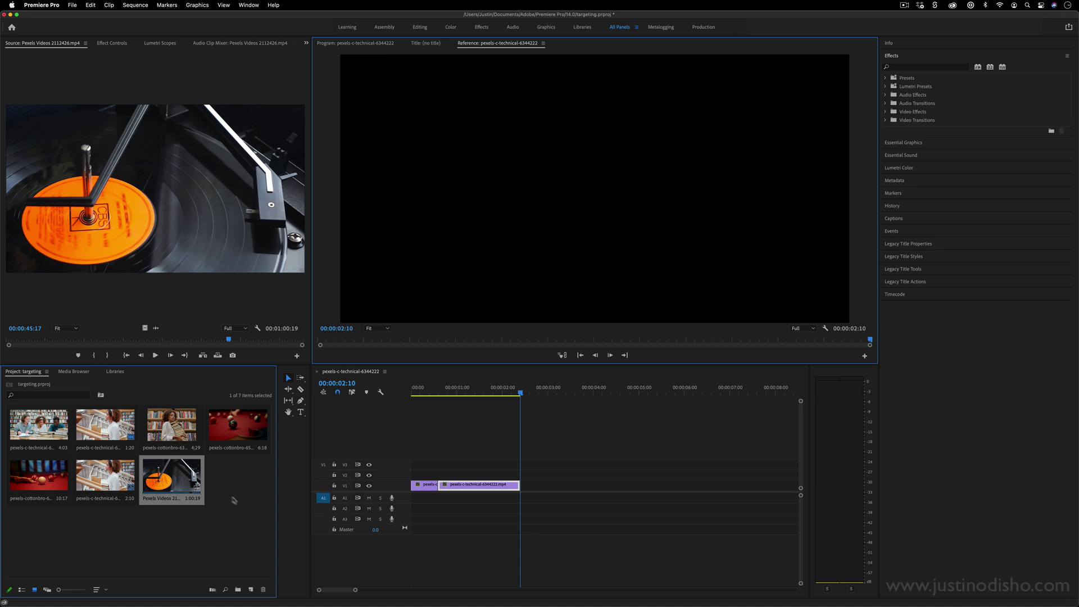
{"action": "double_click", "coordinate": [194, 483]}
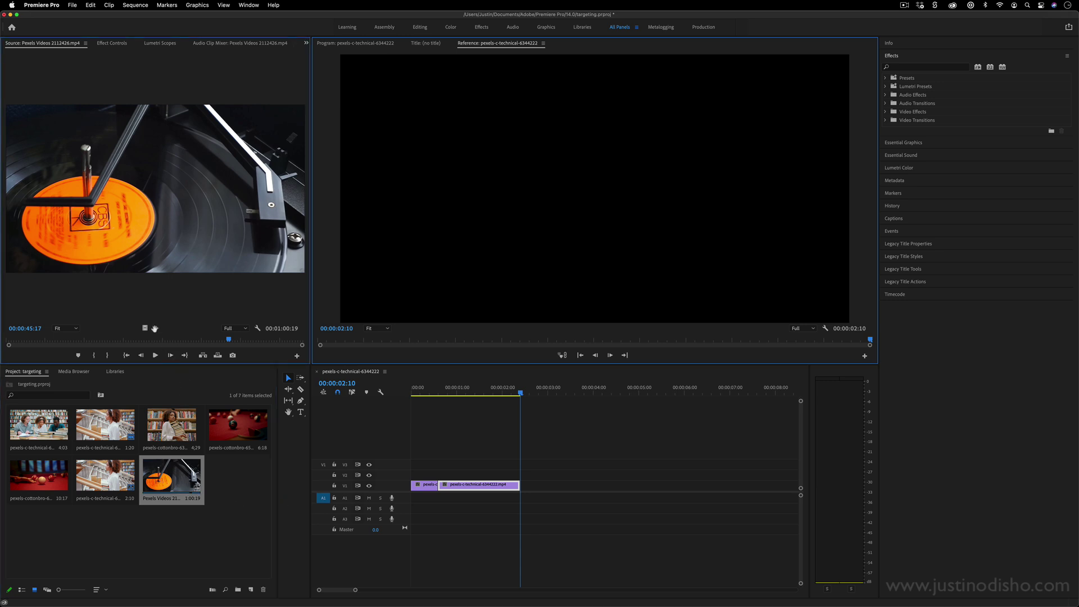
{"action": "left_click_drag", "start_coordinate": [155, 328], "coordinate": [446, 502]}
- Target V1 and move the source video patch to the V3 row
{"action": "left_click_drag", "start_coordinate": [145, 327], "coordinate": [444, 484]}
{"action": "left_click_drag", "start_coordinate": [510, 484], "coordinate": [308, 464]}
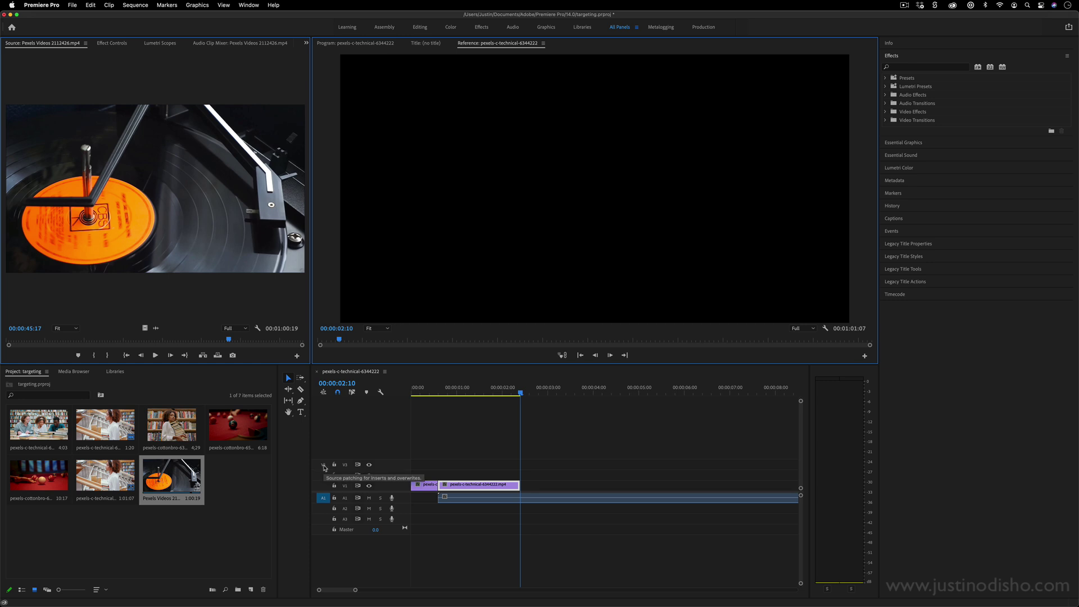
{"action": "left_click", "coordinate": [345, 484]}
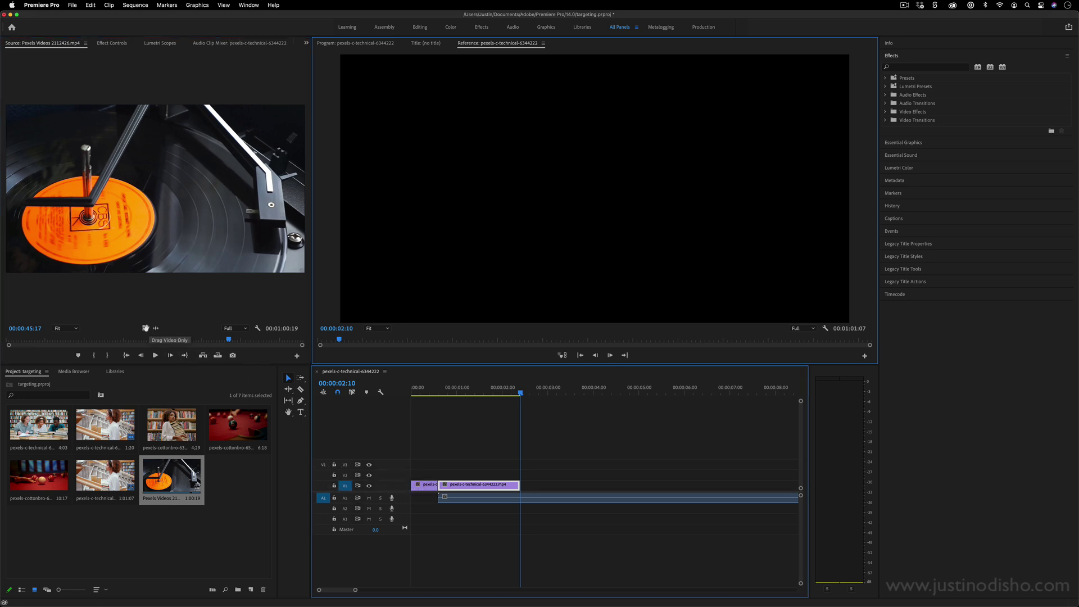
{"action": "left_click", "coordinate": [323, 466]}
- Add only the turntable video to V3 at the sequence start and zoom out to view the whole sequence
{"action": "left_click_drag", "start_coordinate": [155, 328], "coordinate": [415, 472]}
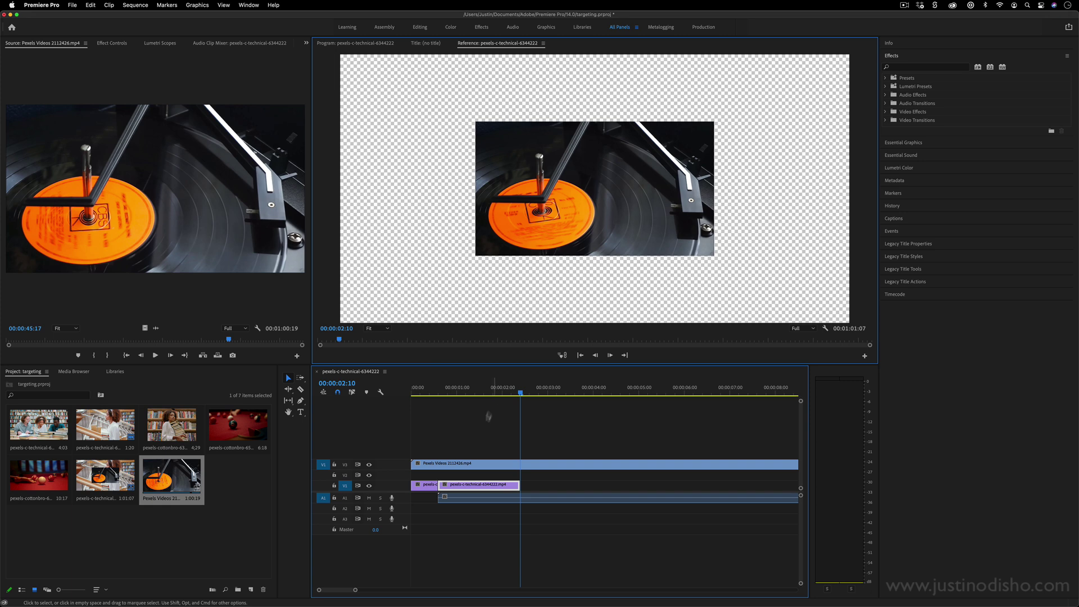
{"action": "left_click_drag", "start_coordinate": [360, 589], "coordinate": [495, 590]}
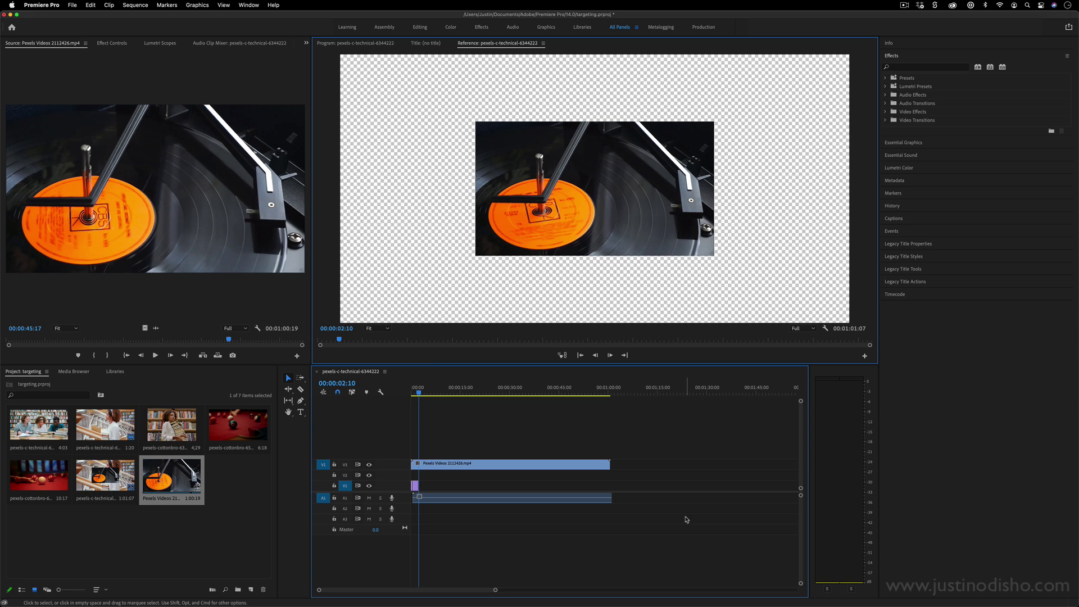